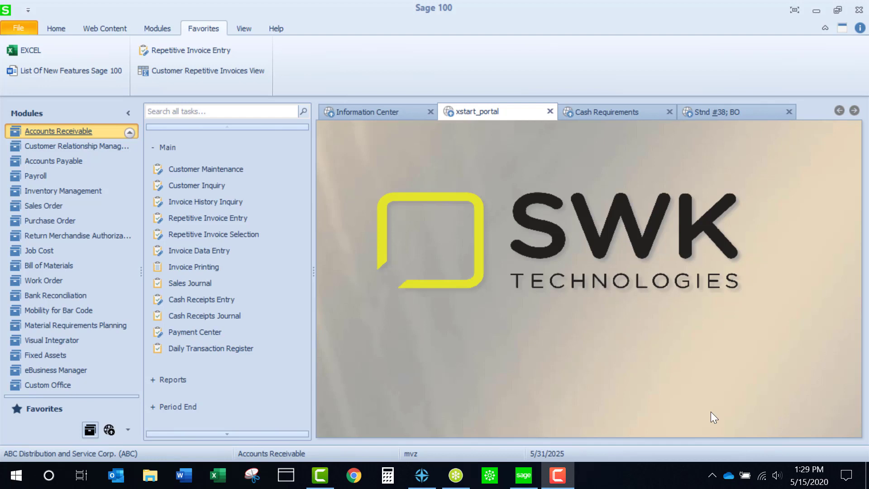
Load repetitive invoice 01-HILLSB for Hillsboro Service Center after sorting the lookup by select cycle code
click(202, 219)
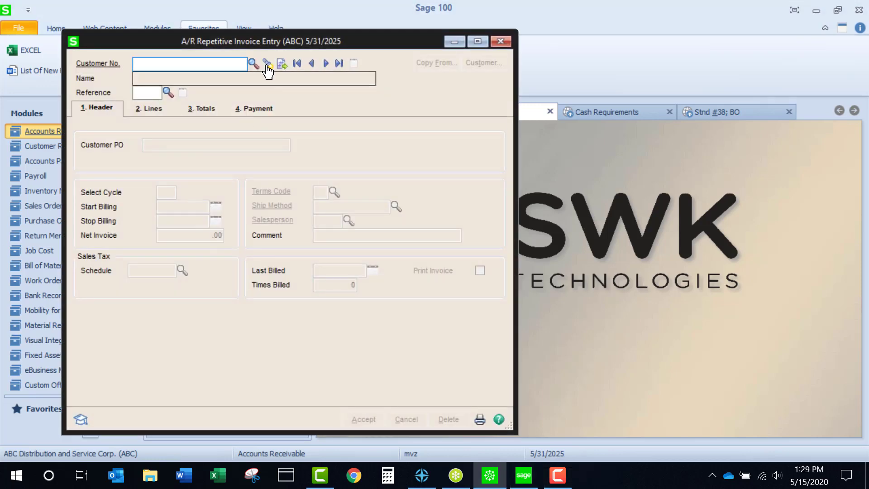
click(267, 63)
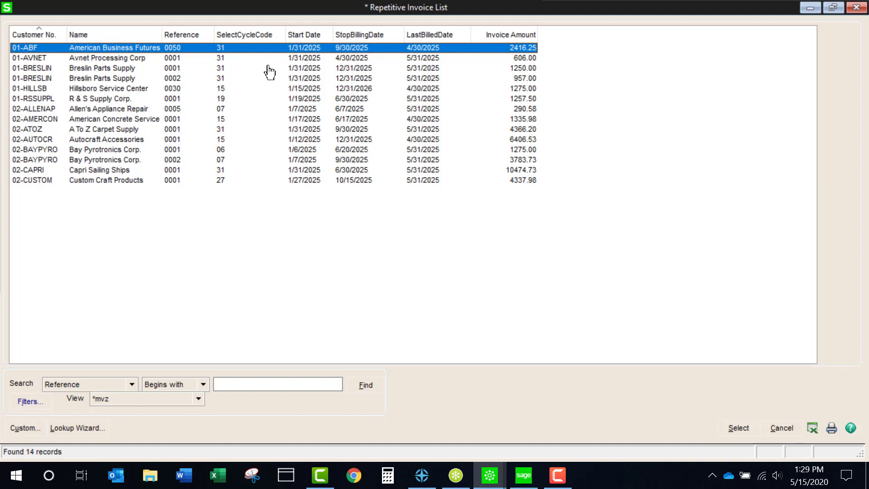
click(246, 36)
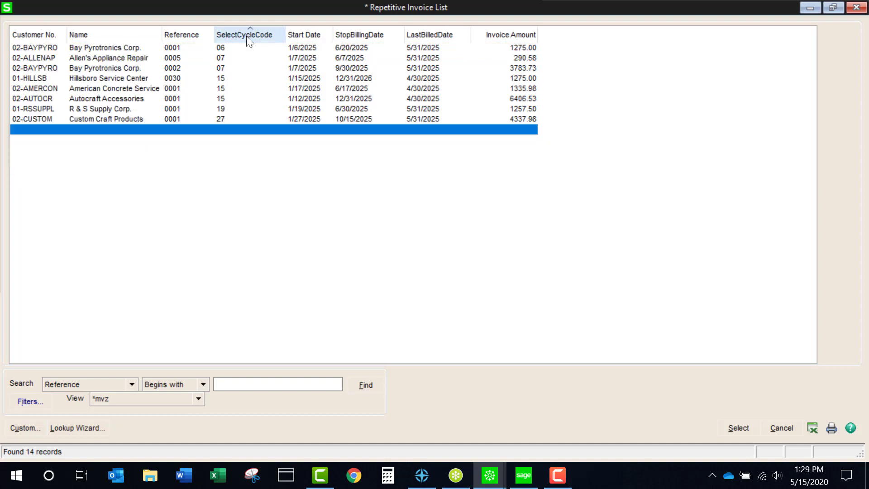
click(235, 79)
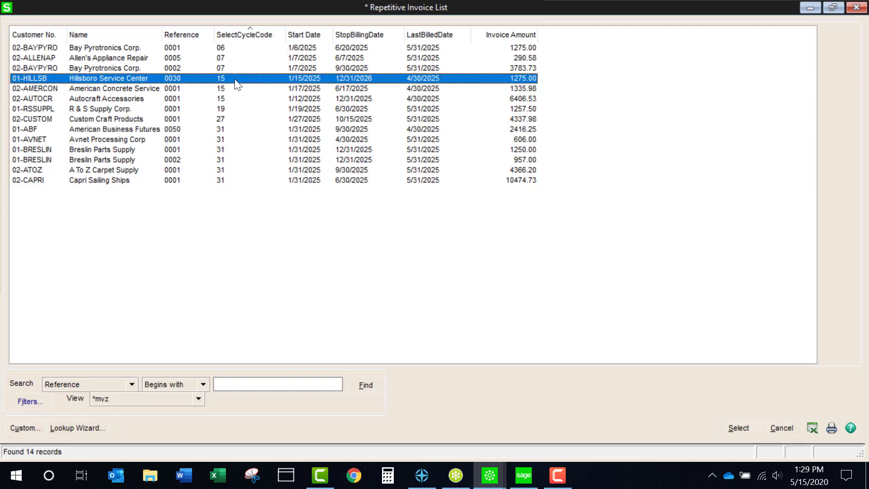
double_click(235, 80)
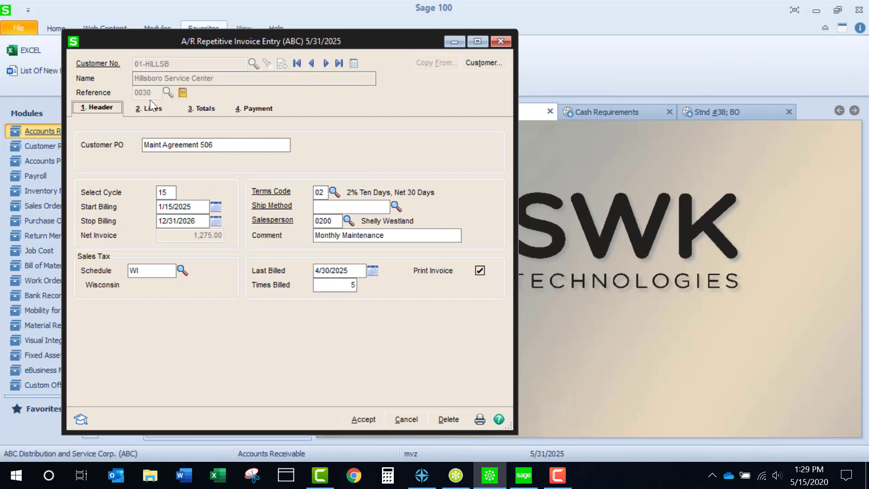
click(183, 93)
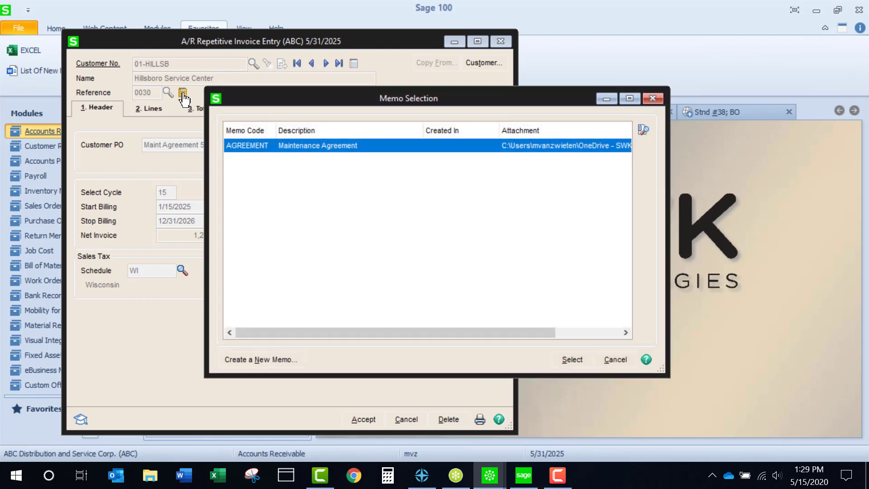
double_click(254, 146)
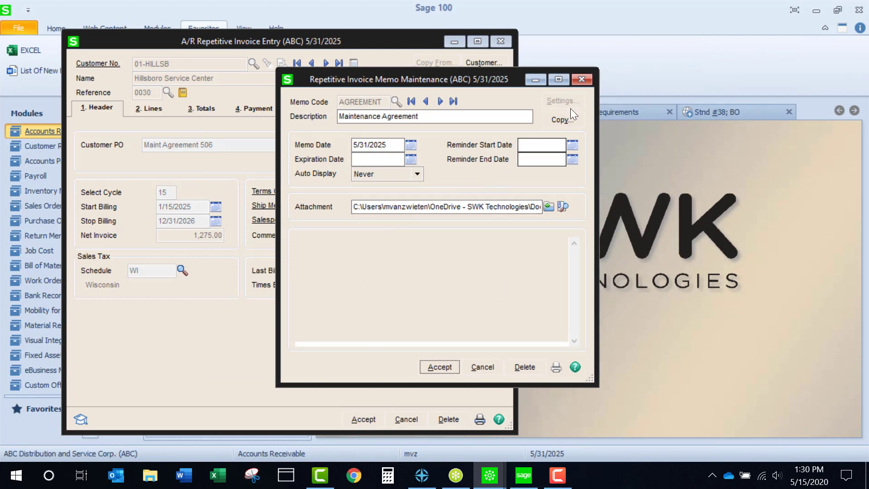
click(582, 79)
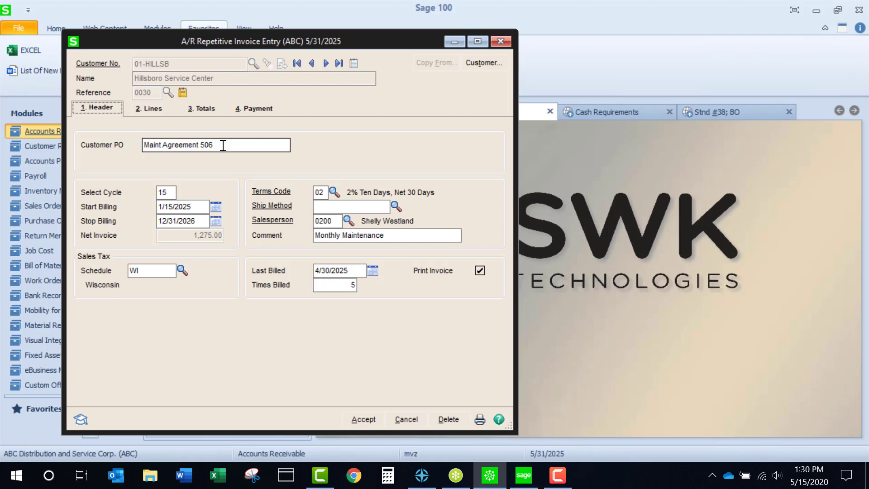
key(Tab)
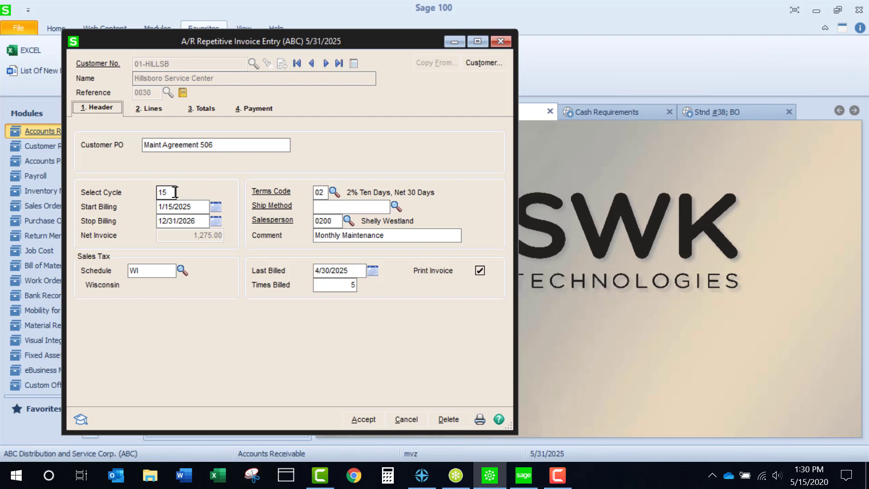
click(196, 206)
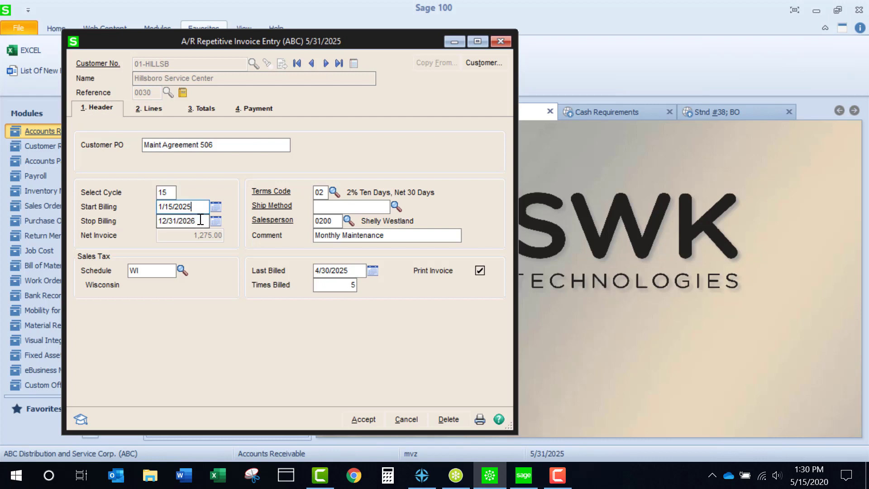
click(200, 221)
click(360, 271)
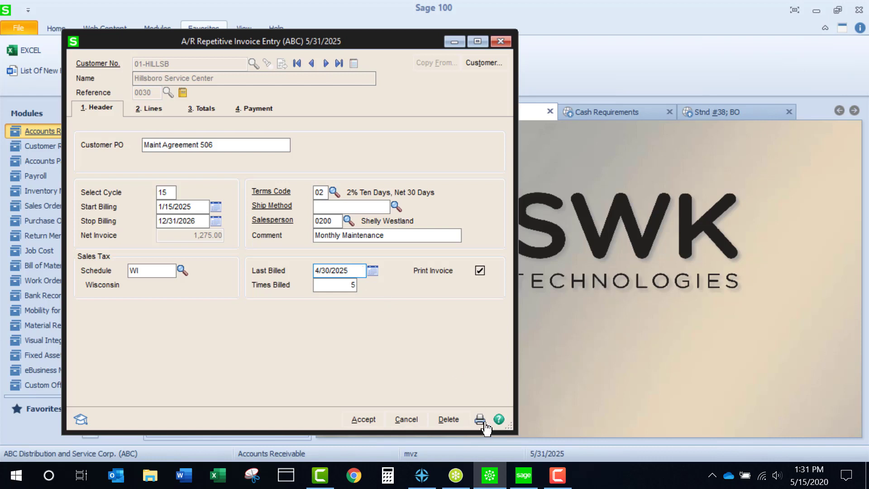
Discard the open repetitive invoice and set the listing selection date to 5/15/2025
key(Escape)
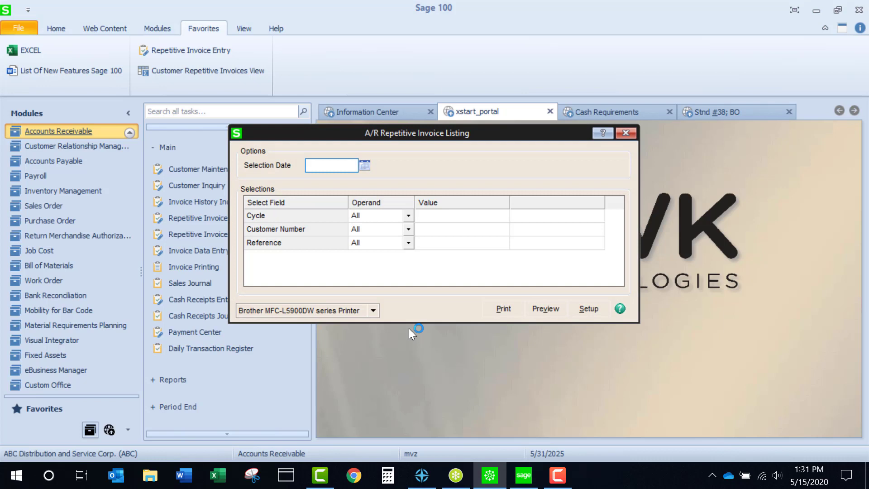
click(365, 166)
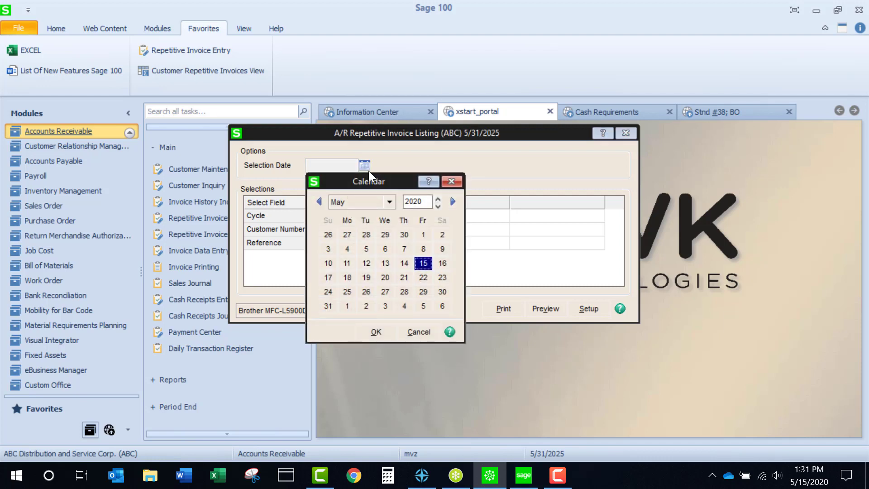
click(438, 200)
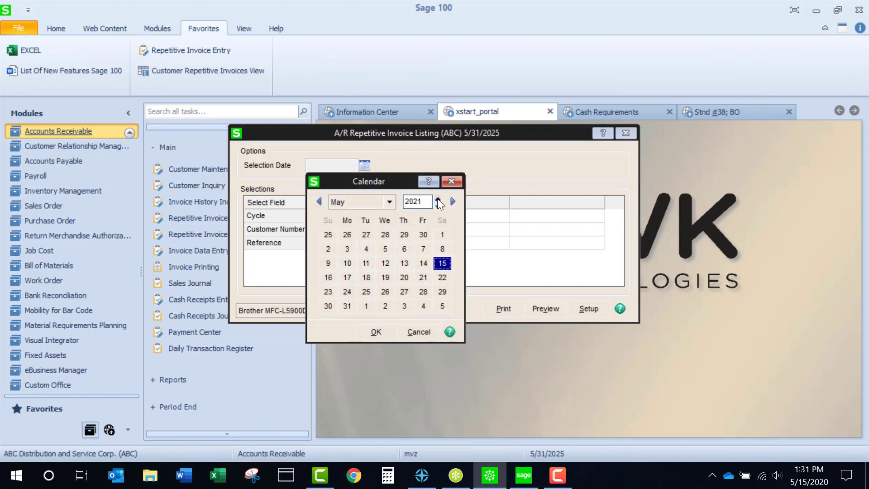
click(439, 200)
click(438, 199)
click(438, 200)
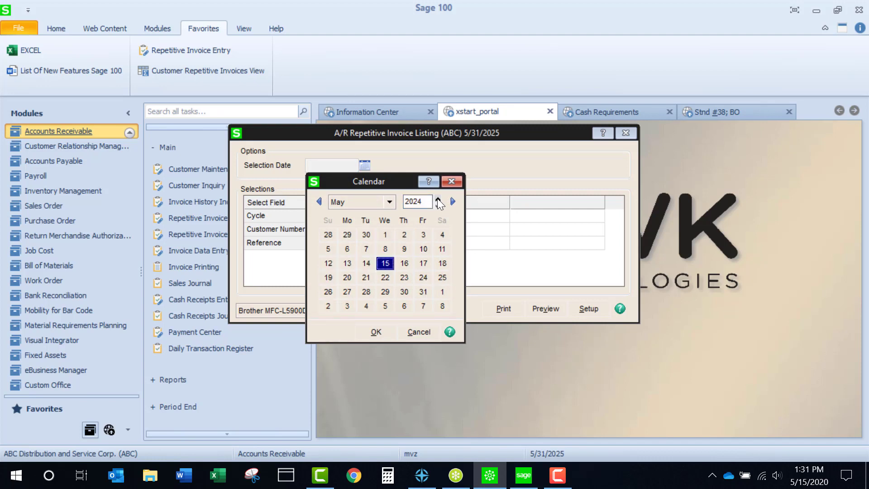
click(438, 199)
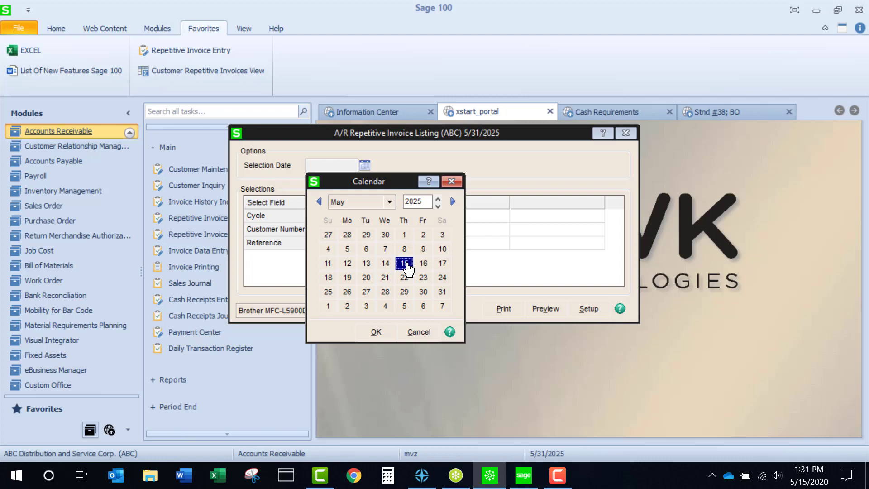
double_click(405, 263)
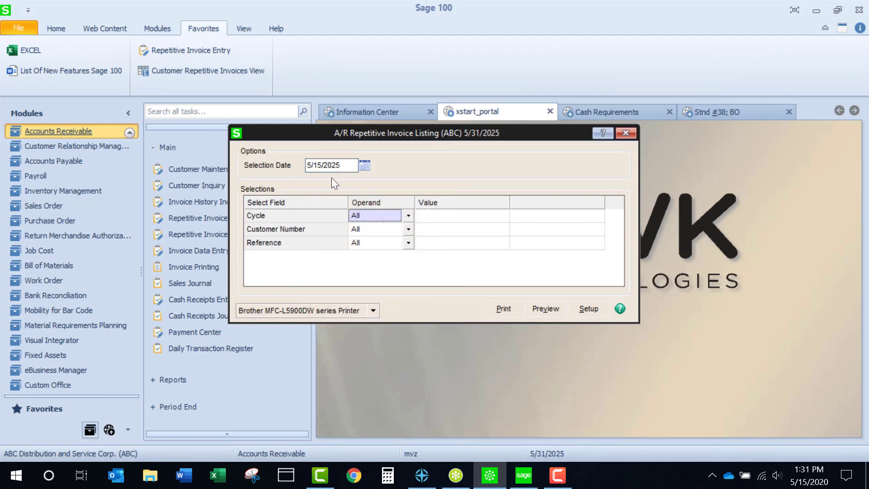
Preview the repetitive invoice listing full-screen, view the Division 02 page, and close it
click(547, 313)
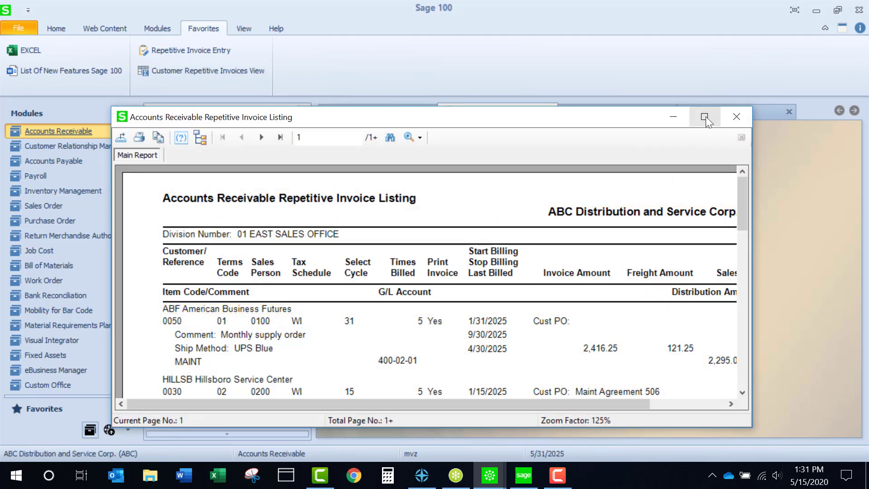
click(704, 117)
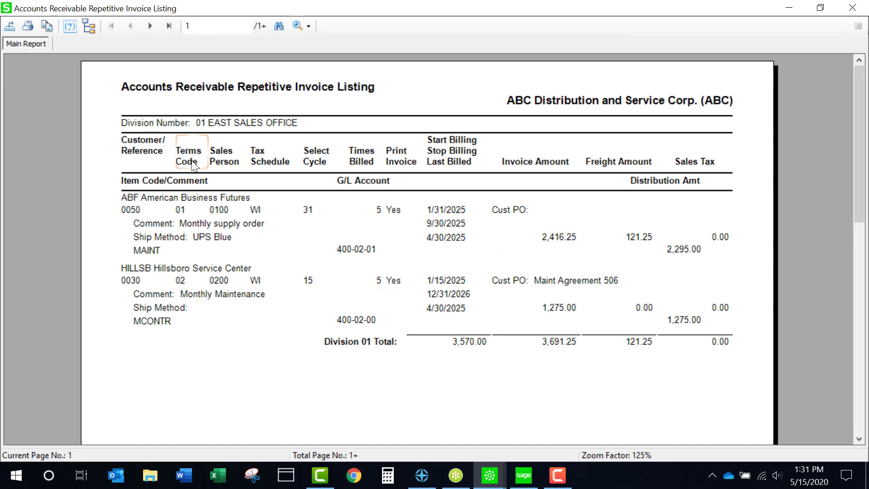
click(151, 26)
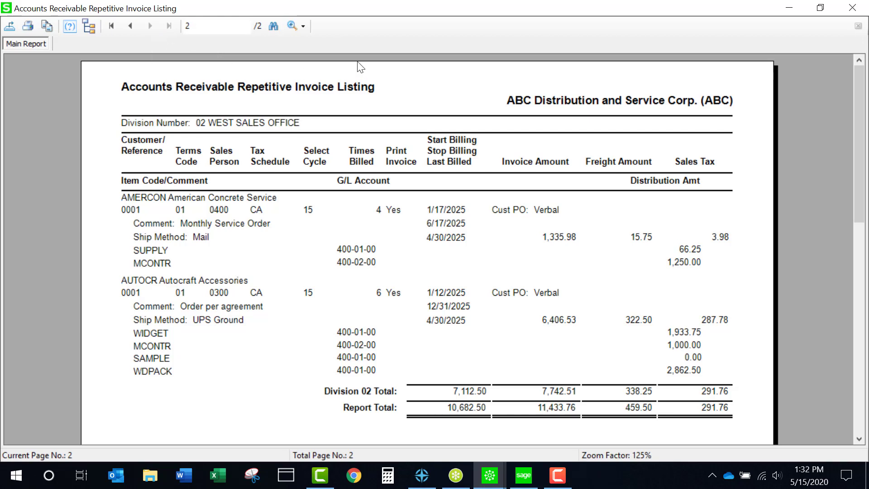
click(852, 8)
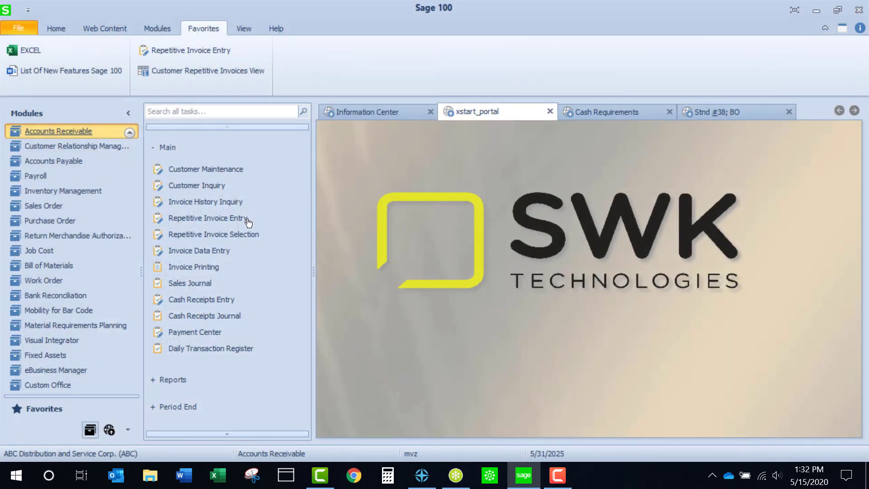
Run repetitive invoice selection with both selection date and invoice date set to 5/15/2025
click(215, 235)
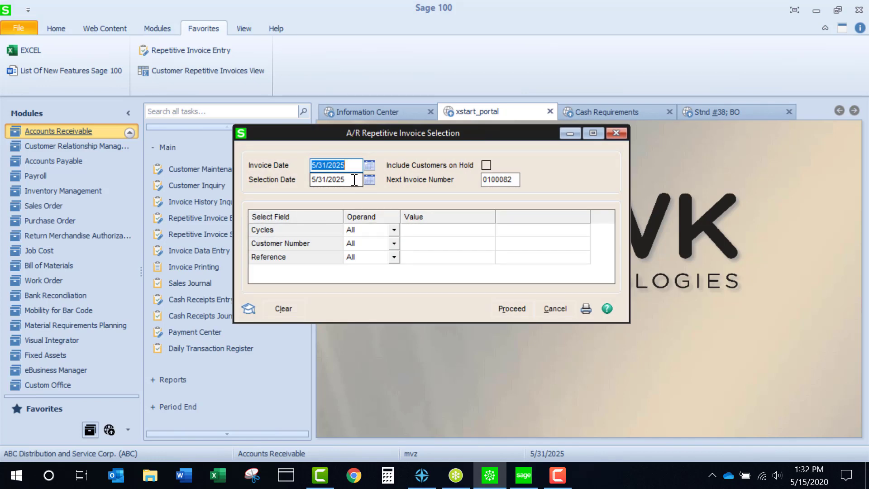
click(326, 179)
key(BackSpace)
key(BackSpace)
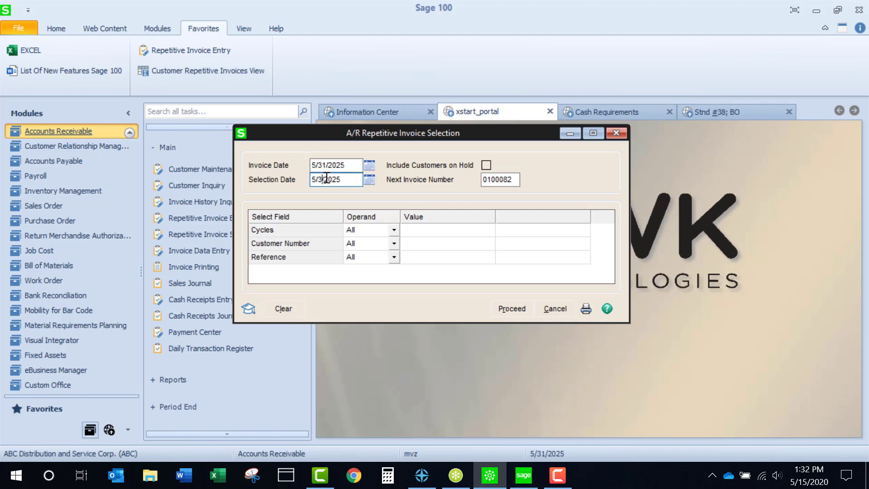
text(15)
click(328, 164)
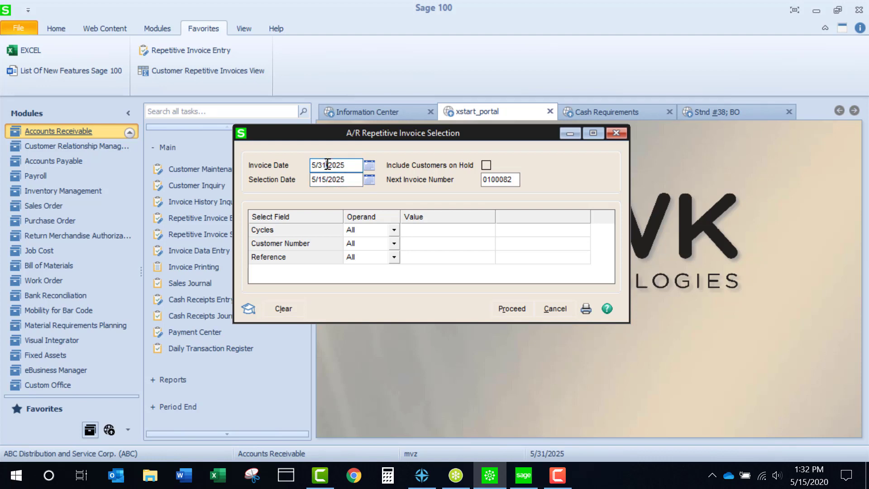
key(BackSpace)
key(BackSpace)
text(15)
click(423, 246)
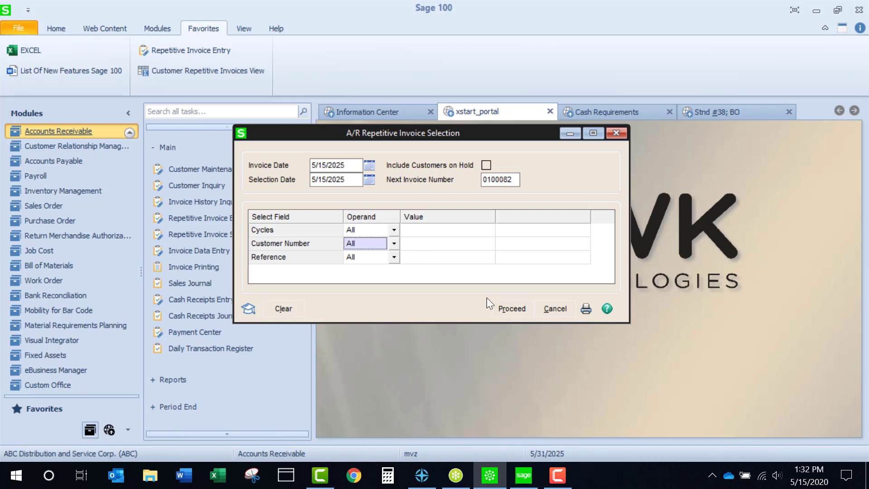
click(507, 310)
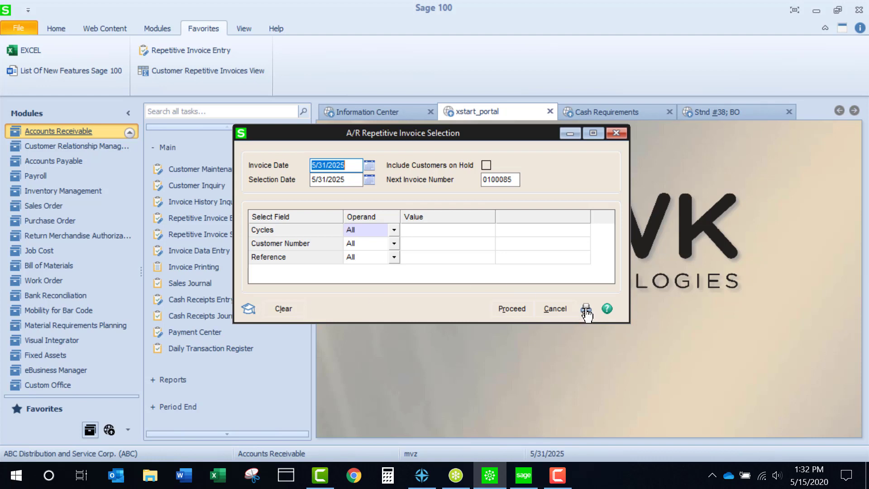
key(Escape)
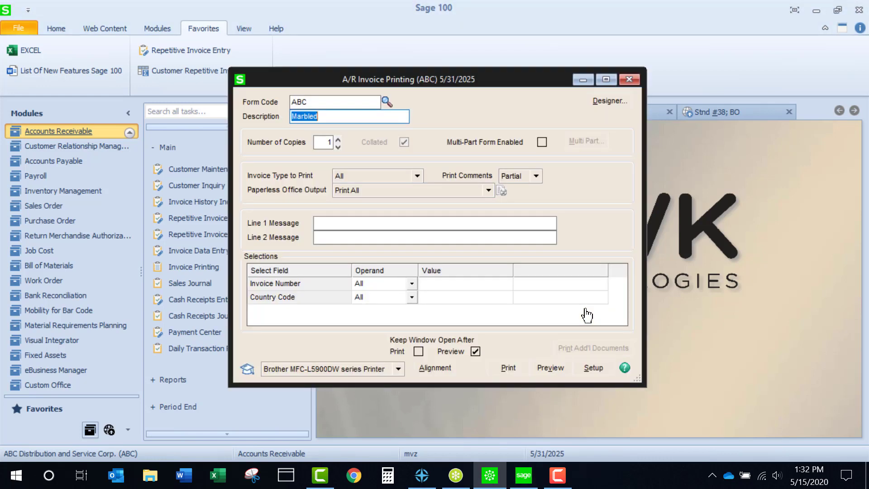
Preview the four Marbled-form invoices through the last page, 0100084-IN for Autocraft Accessories
click(554, 370)
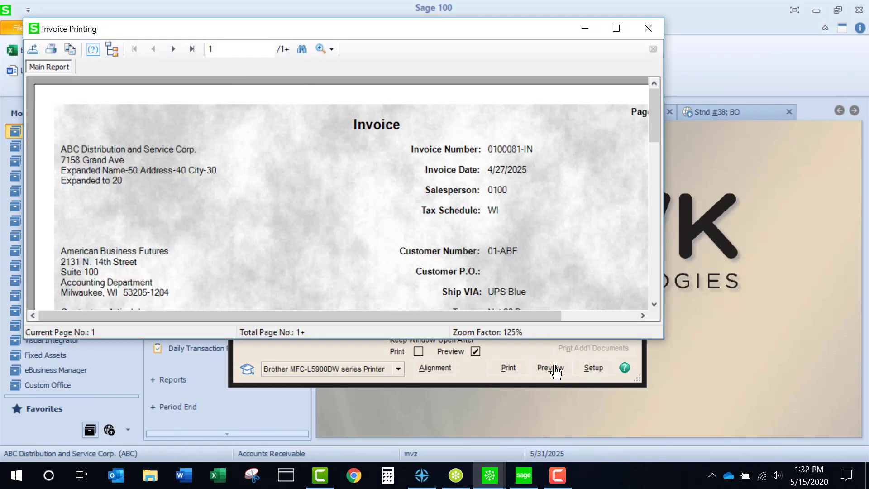
click(191, 49)
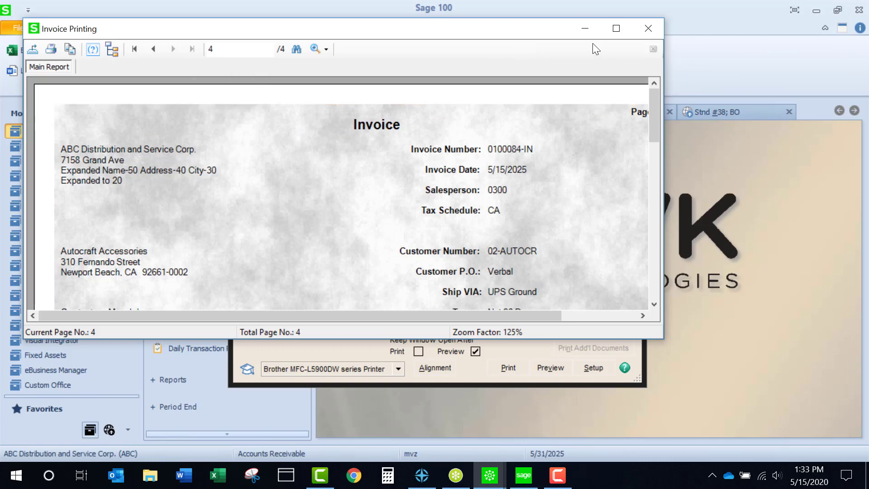
click(647, 29)
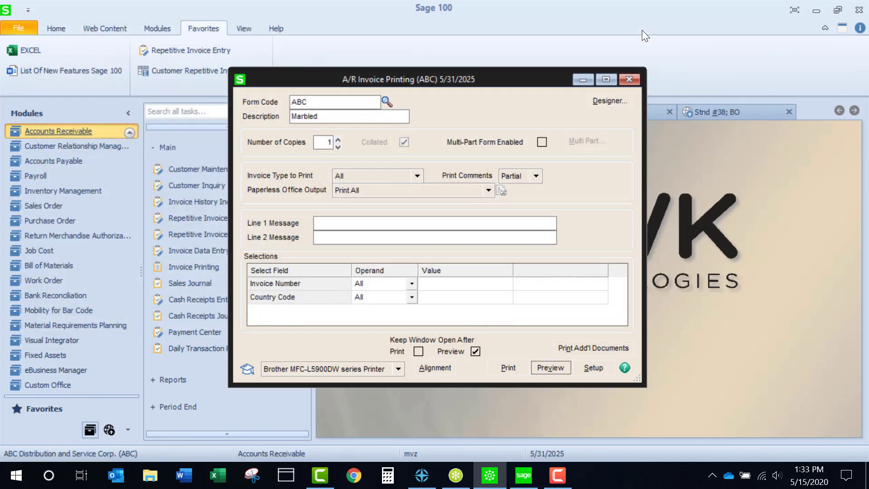
Review generated invoices 0100081-IN and 0100082-IN in Invoice Data Entry
click(632, 74)
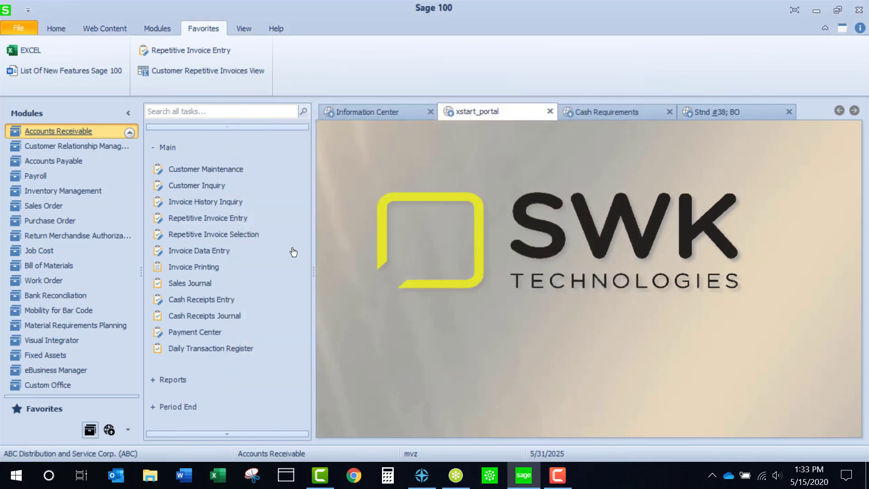
click(196, 251)
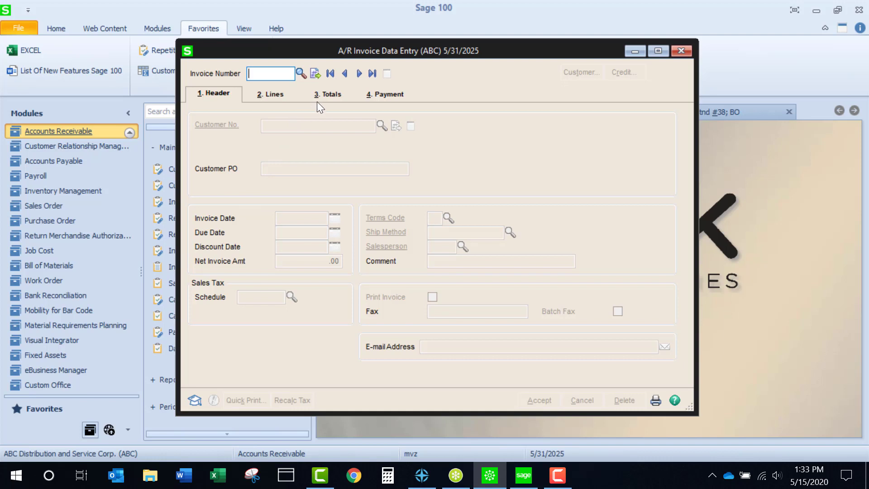
click(360, 74)
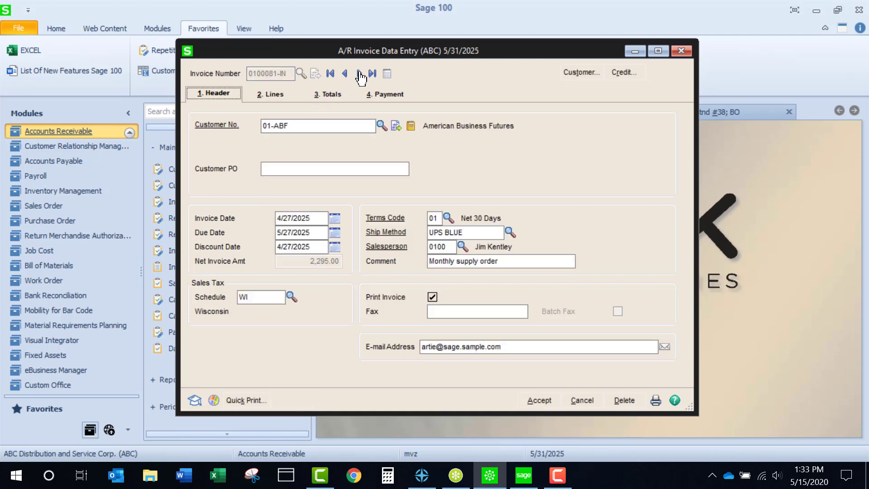
click(360, 74)
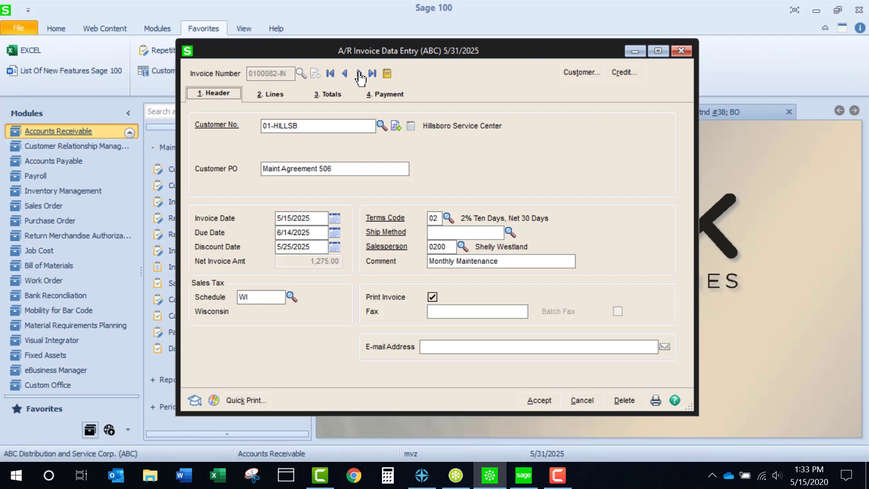
click(679, 50)
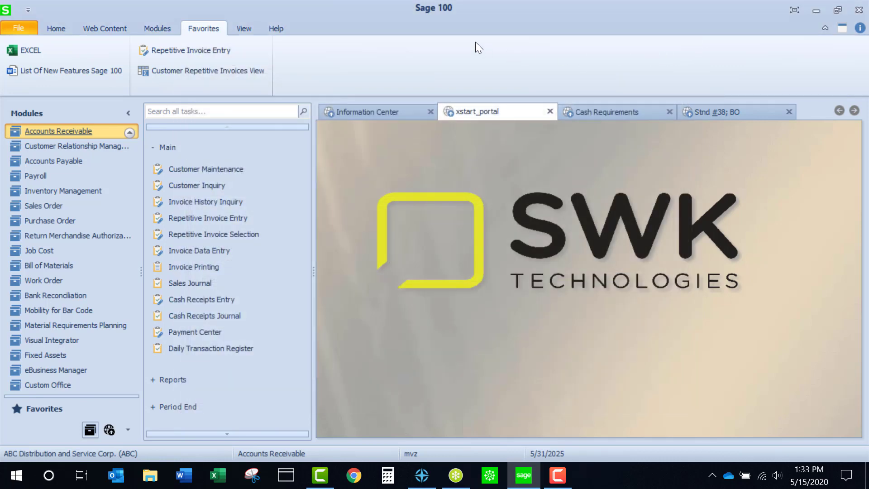
Open the Customer Repetitive Invoices View from the Favorites ribbon
click(206, 72)
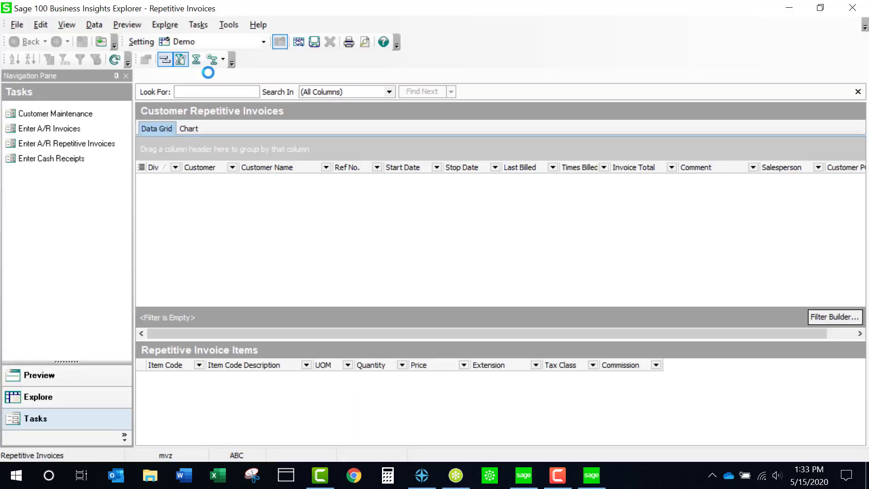